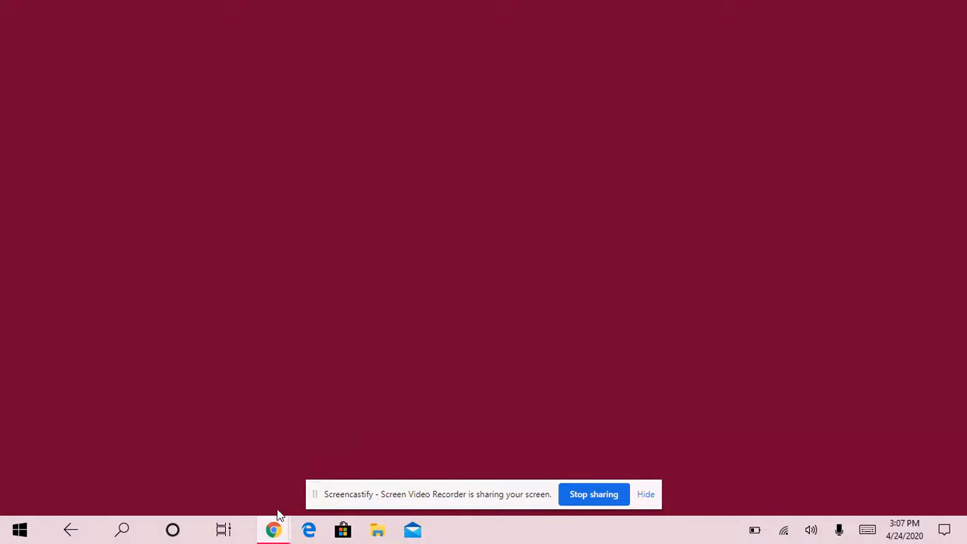
- Switch to the Zoom Download Center page in Chrome and open the free sign-up page
mouse_move(275, 533)
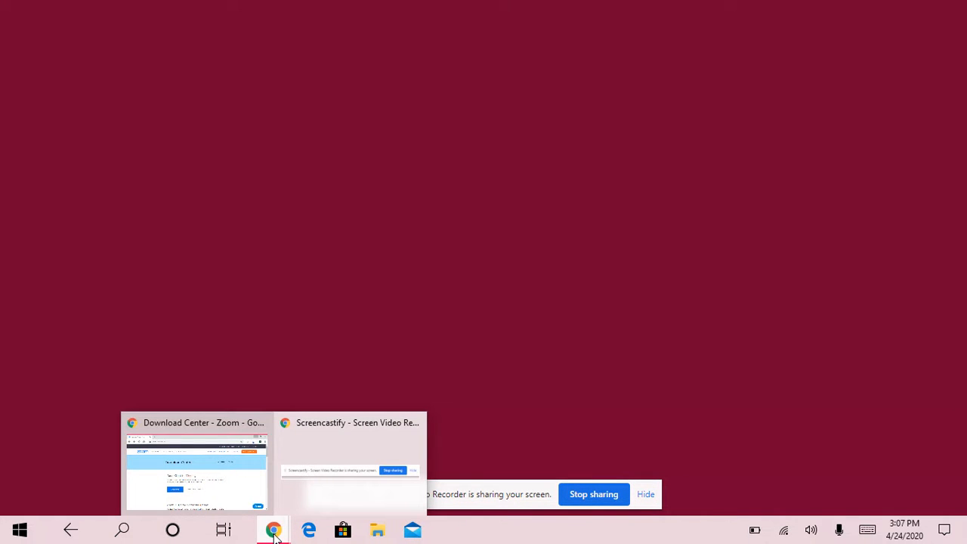
click(256, 488)
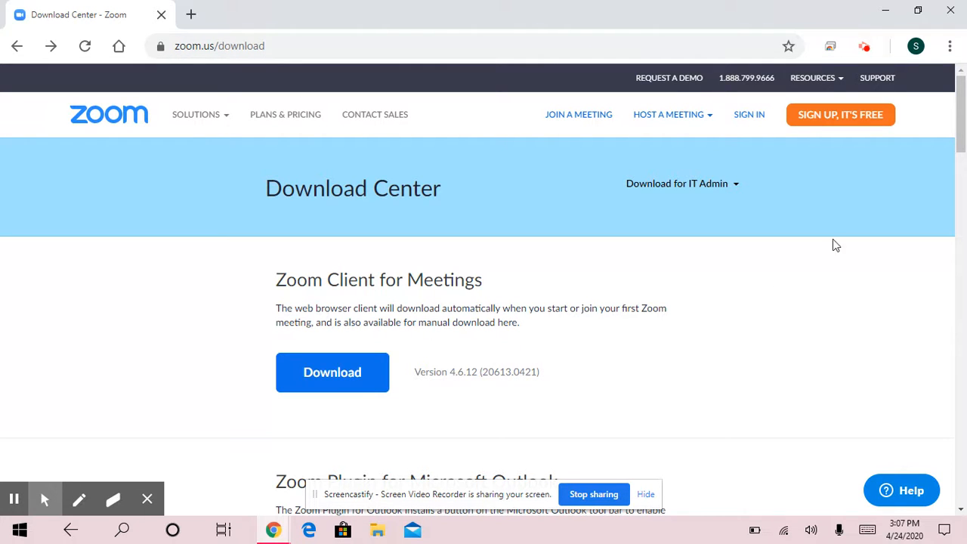
drag(961, 97, 963, 283)
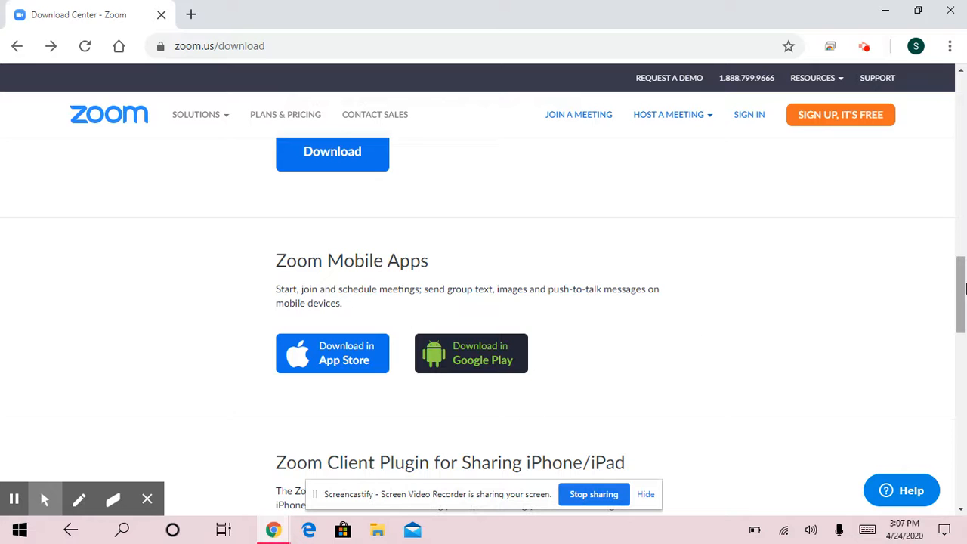
drag(964, 288, 964, 106)
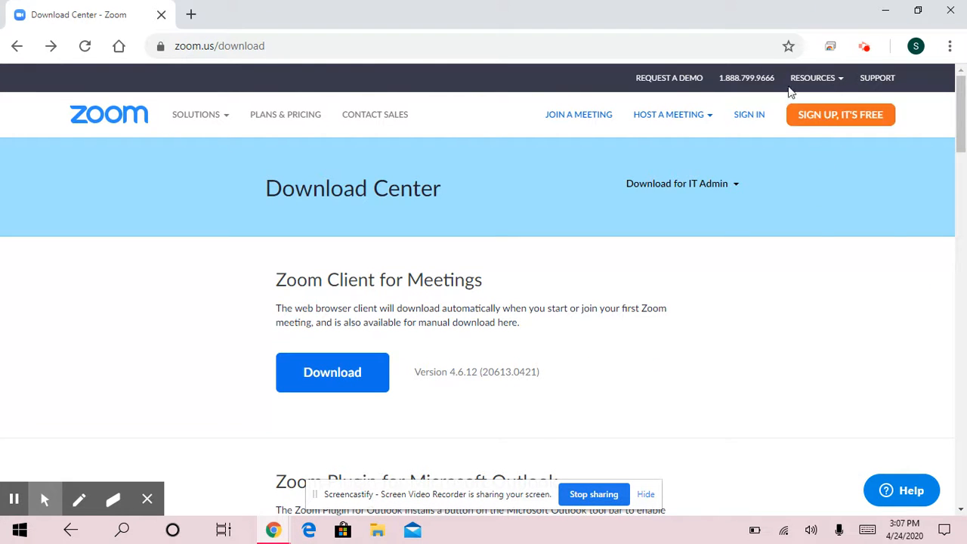
click(870, 125)
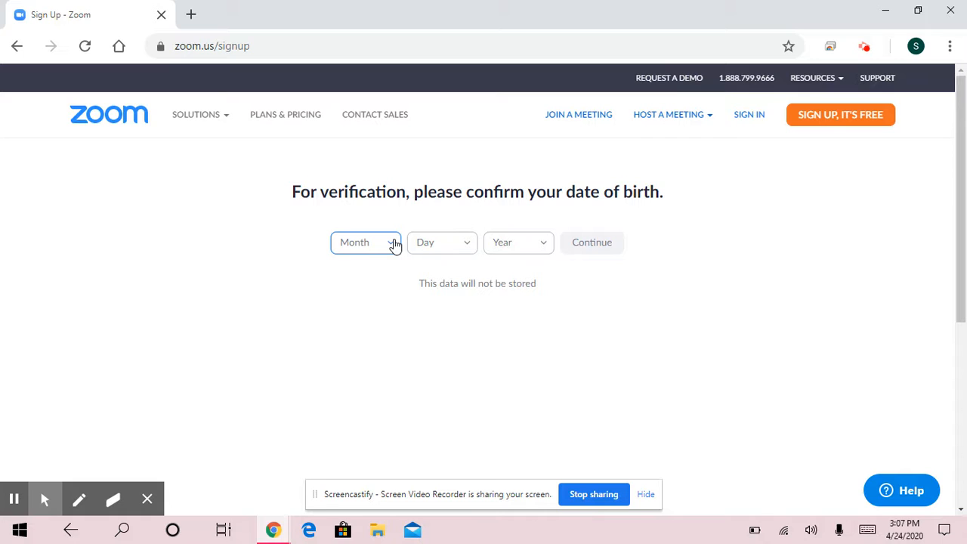
- Fill in the month, day and year of the date of birth for sign-up verification and continue
click(393, 244)
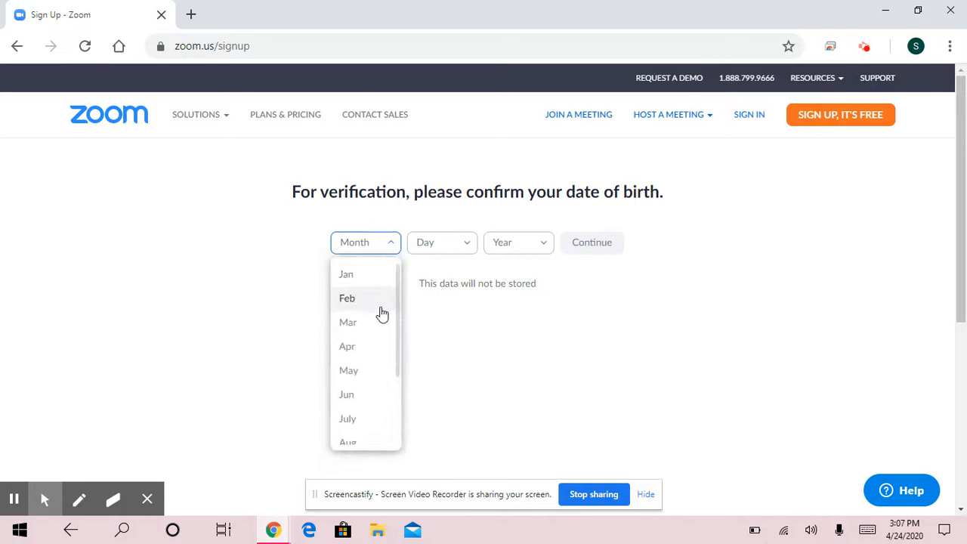
click(417, 297)
click(453, 245)
click(447, 306)
click(531, 248)
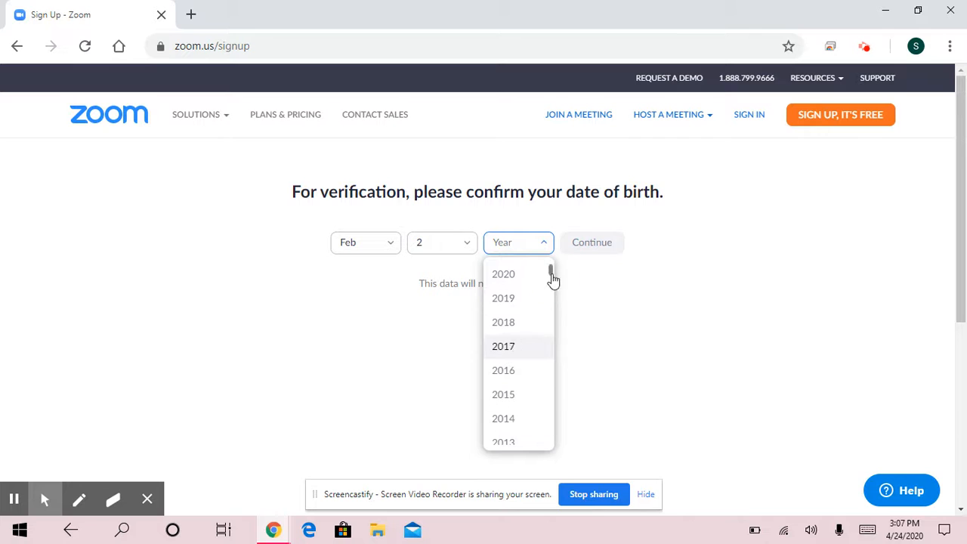
drag(552, 273, 549, 306)
scroll(511, 437, up, 1)
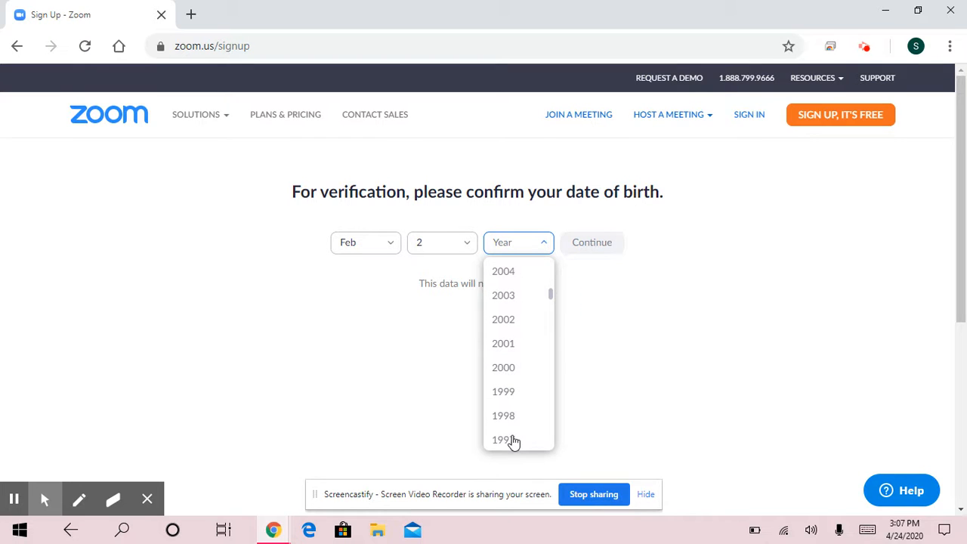
click(518, 417)
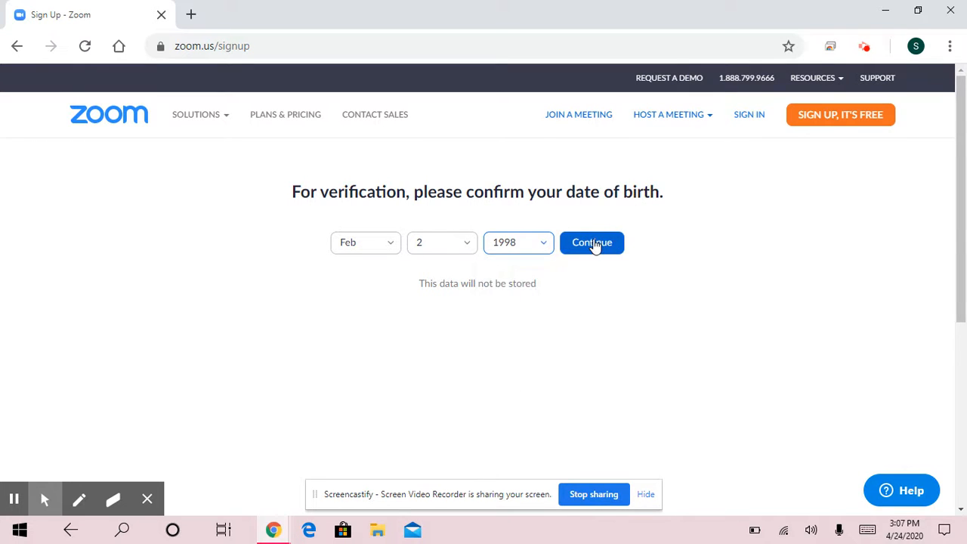
click(594, 244)
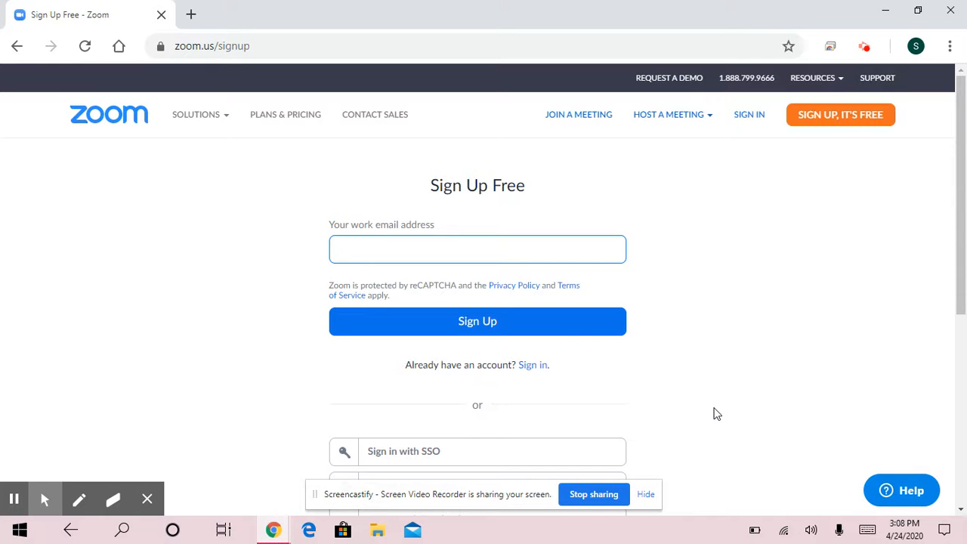
- Switch to the Zoom desktop app and hide the screen-sharing notice
key(super)
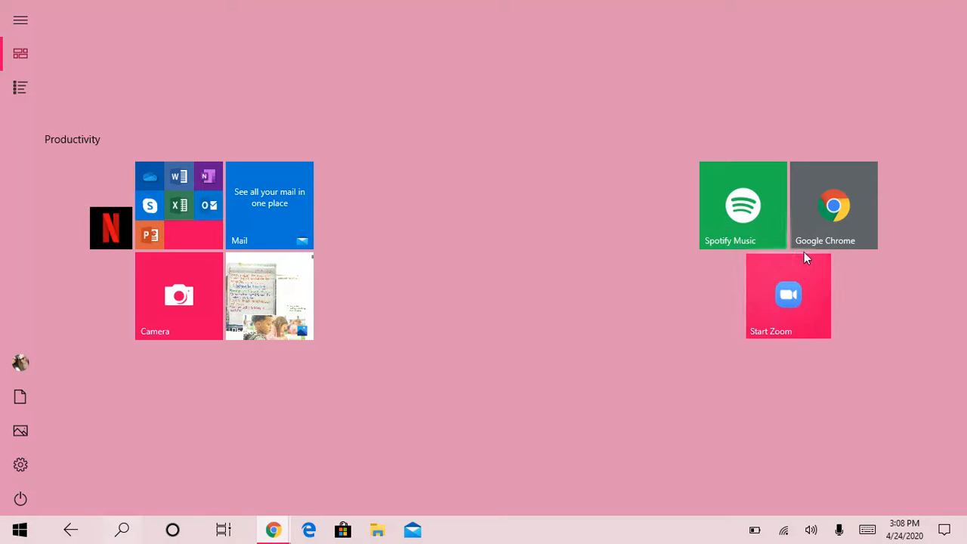
click(799, 310)
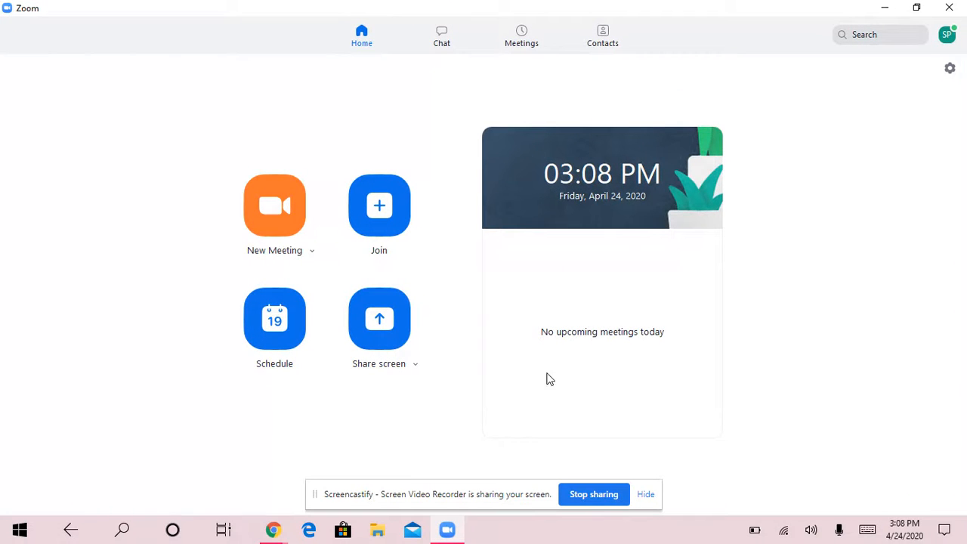
click(646, 495)
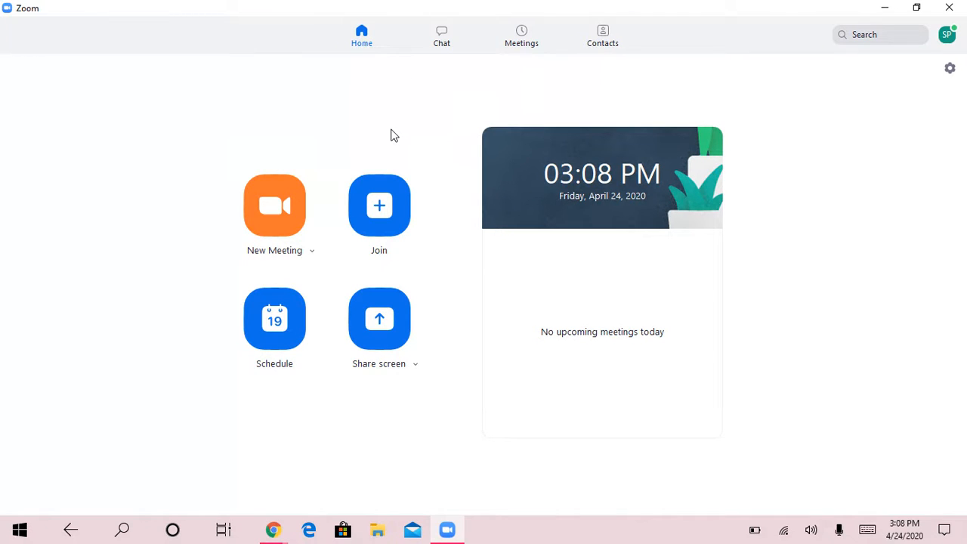
- Start joining a meeting and enter the meeting ID
click(378, 205)
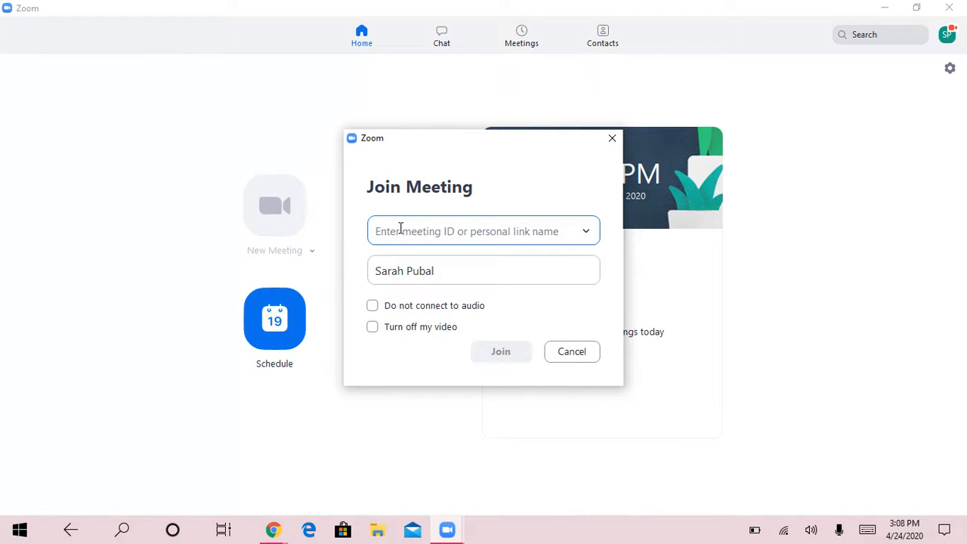
text(865)
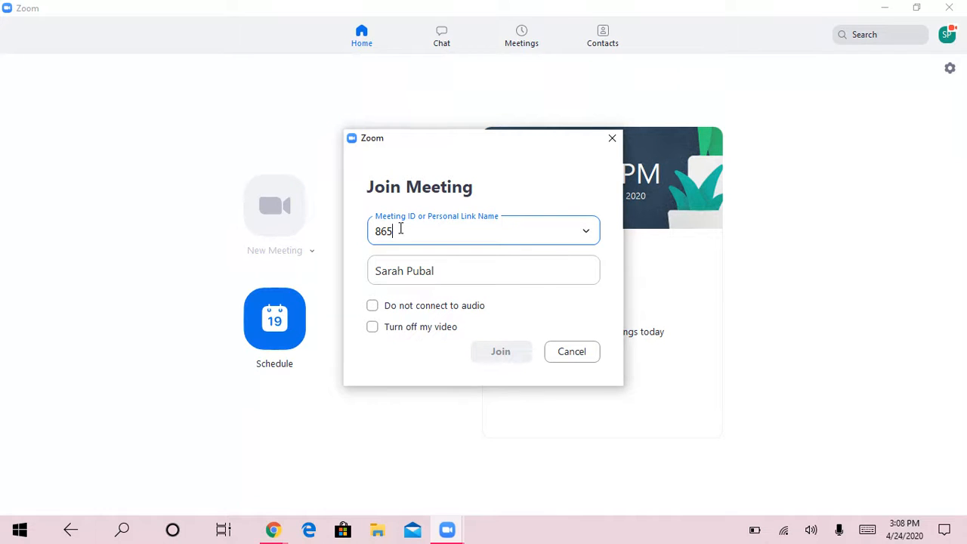
text(-4665-9351)
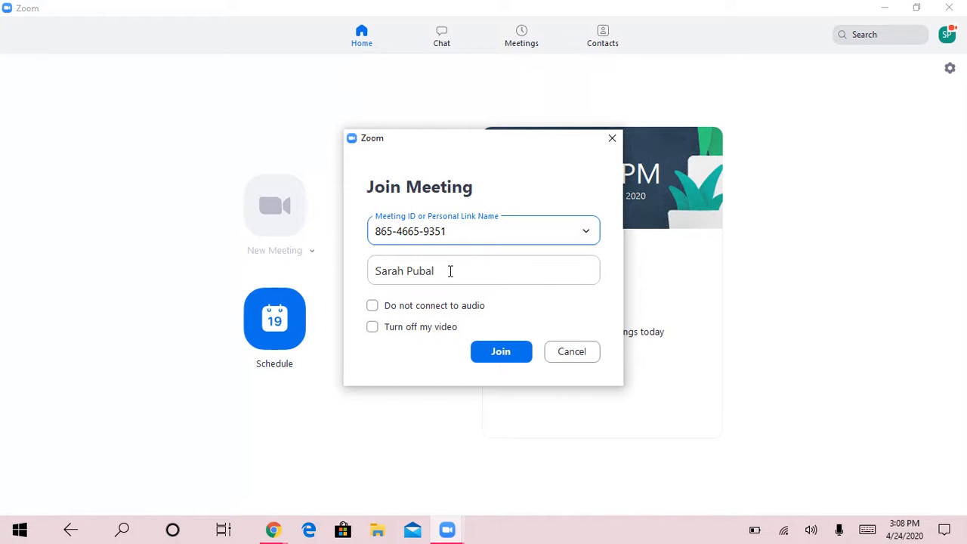
- Replace the display name for the meeting with the teacher's title and surname
drag(451, 271, 408, 279)
key(BackSpace)
key(BackSpace)
key(BackSpace)
key(BackSpace)
key(BackSpace)
key(BackSpace)
text(Ms. Pubal)
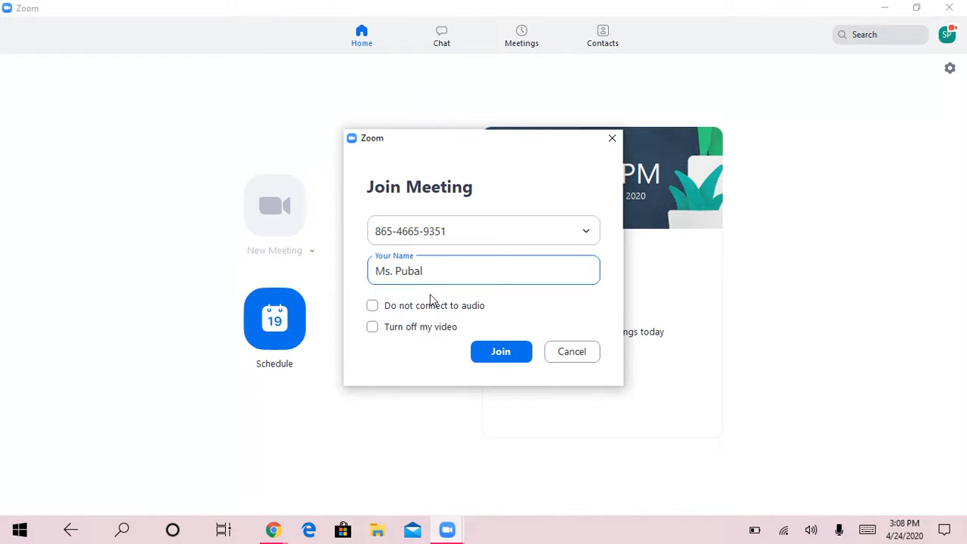
- Join the meeting with own video turned off and mute the microphone
click(373, 332)
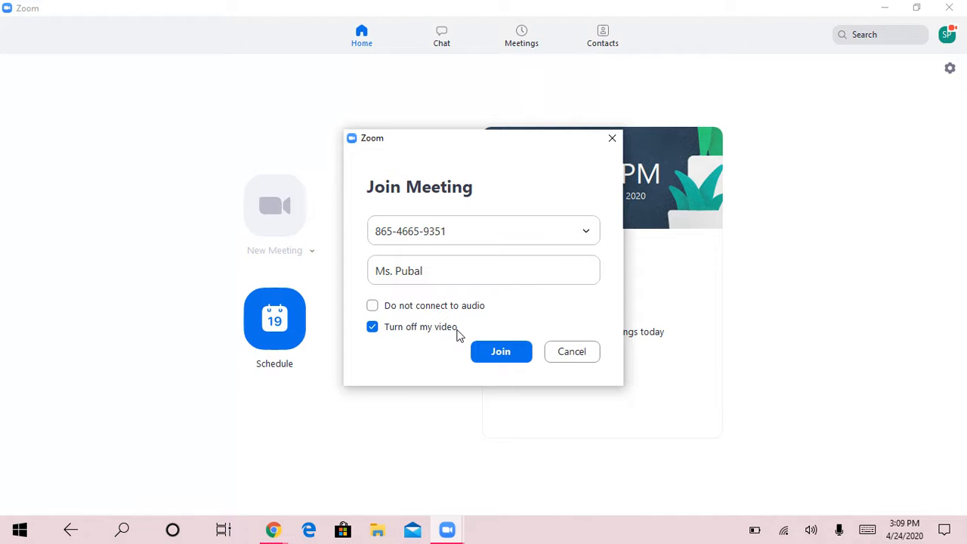
click(491, 353)
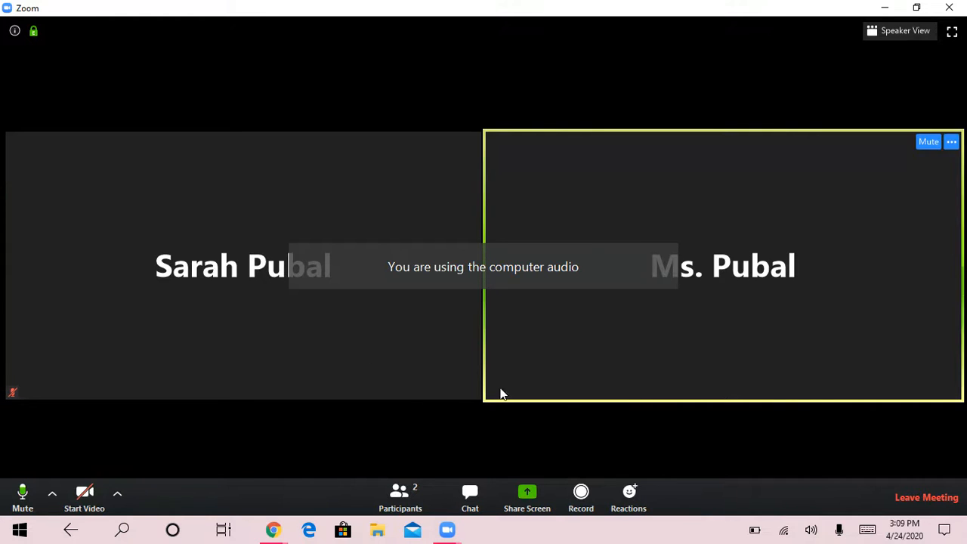
click(22, 494)
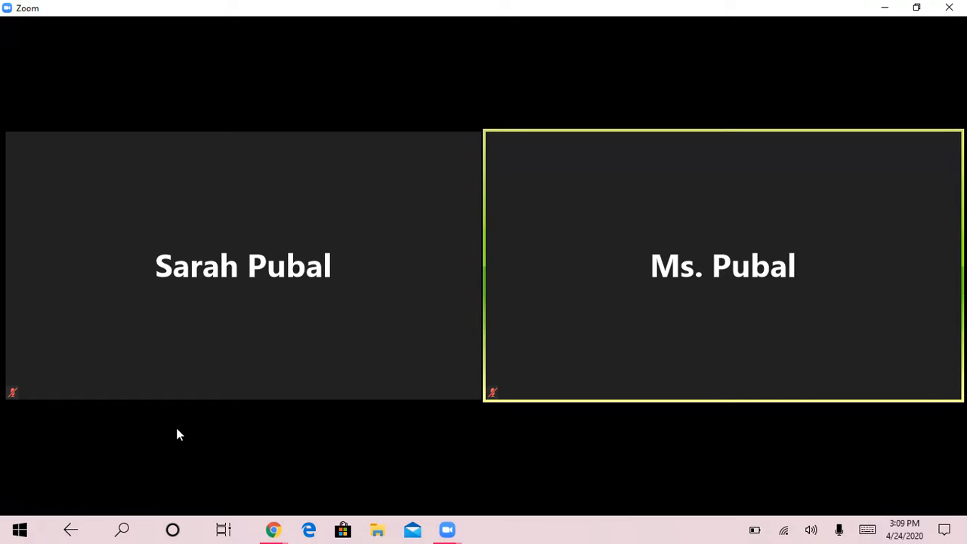
- Show the participants list and the group chat, and address the chat message privately to the host
mouse_move(35, 456)
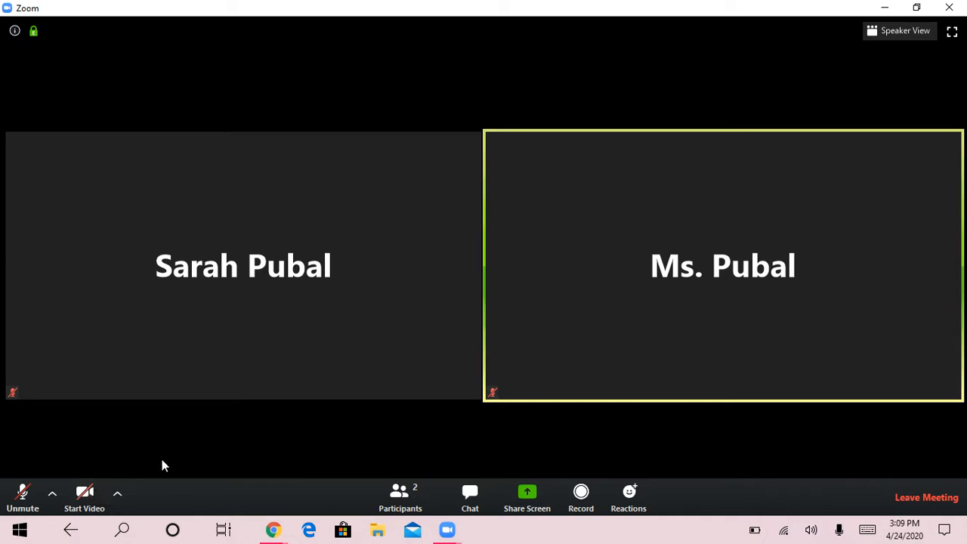
click(415, 492)
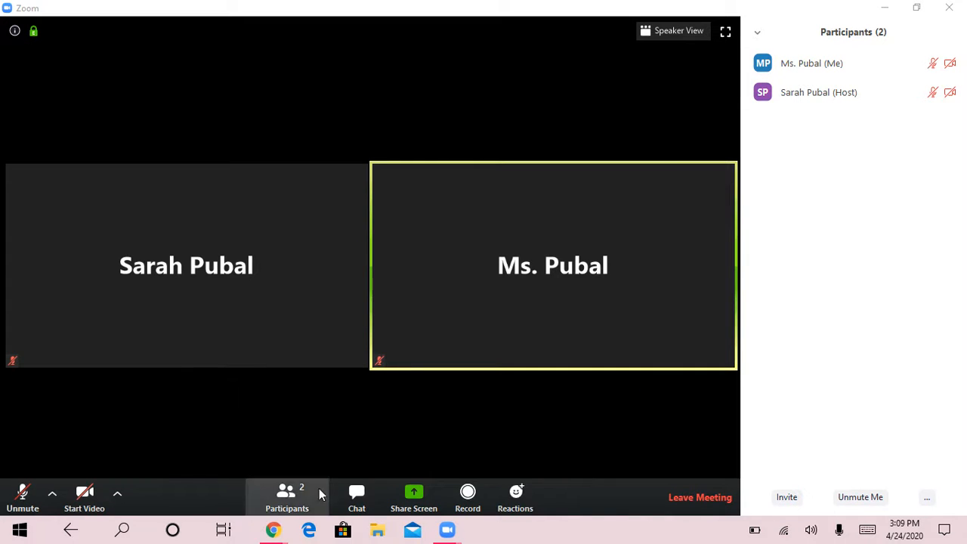
click(356, 492)
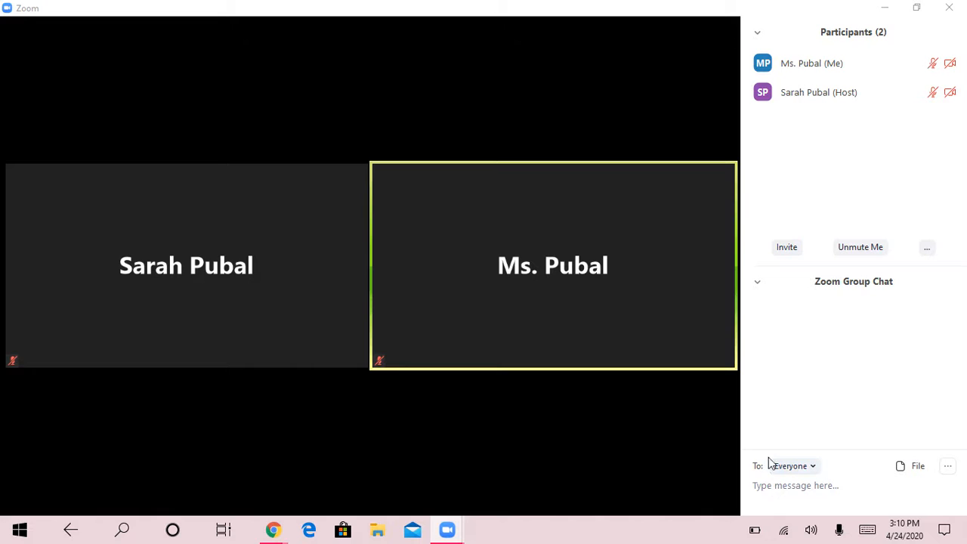
click(814, 468)
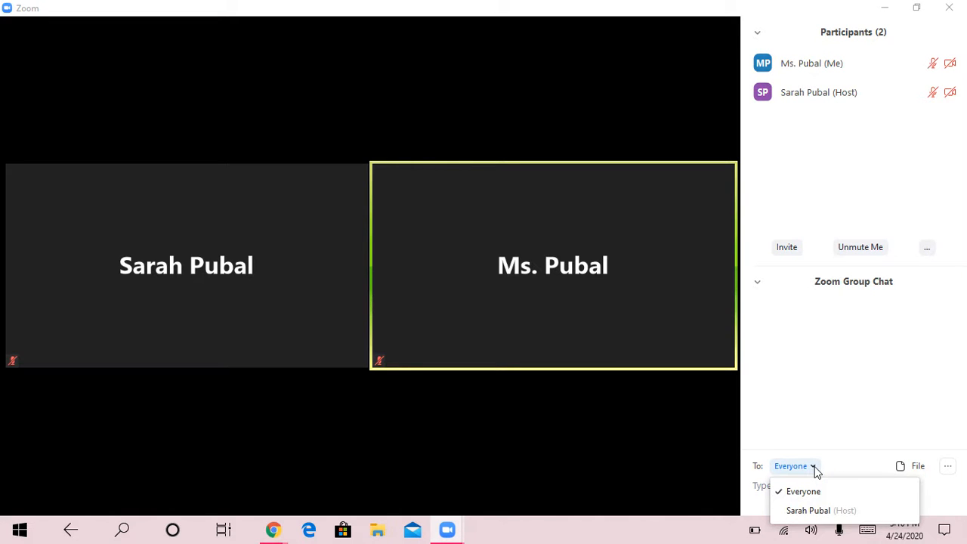
click(823, 513)
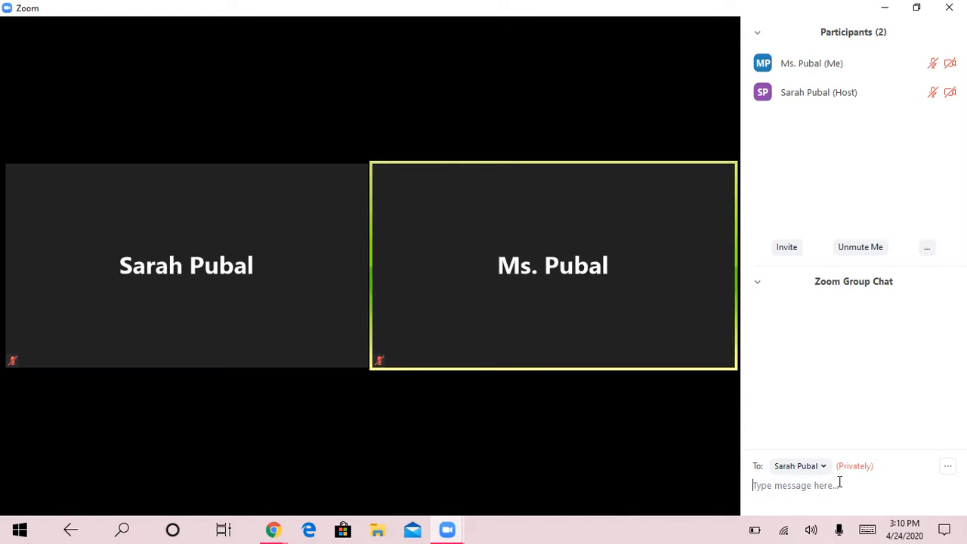
- Close the group chat and the participants list
mouse_move(607, 474)
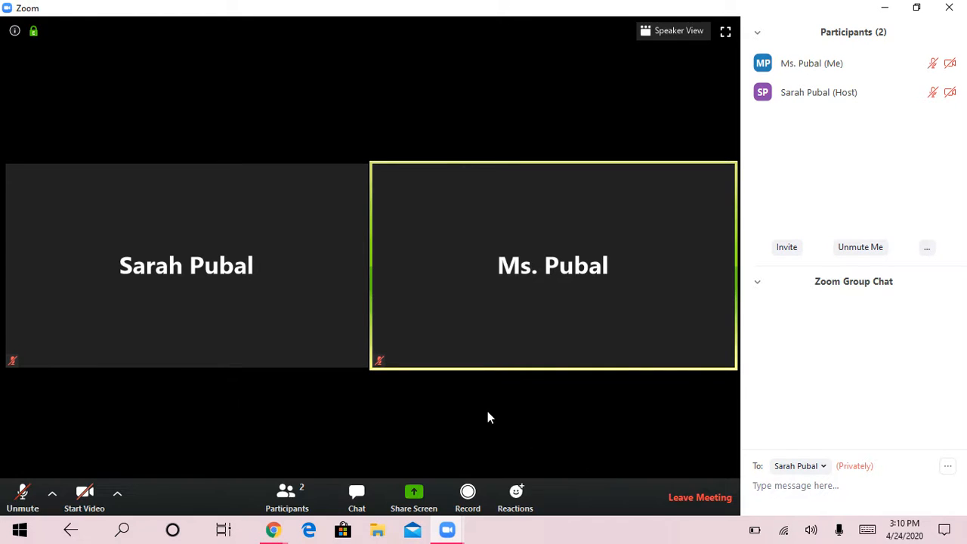
click(360, 496)
click(297, 492)
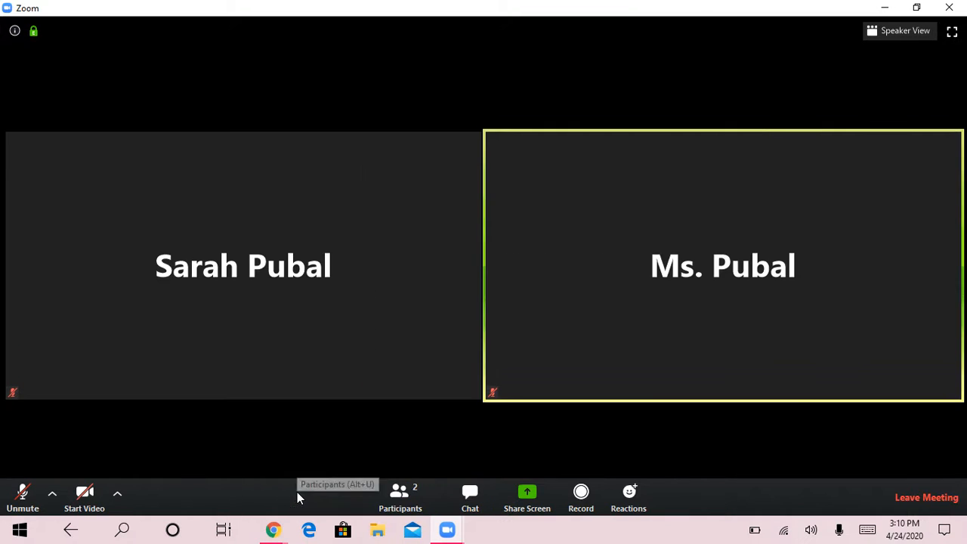
- Send a thumbs-up reaction in the meeting
click(626, 498)
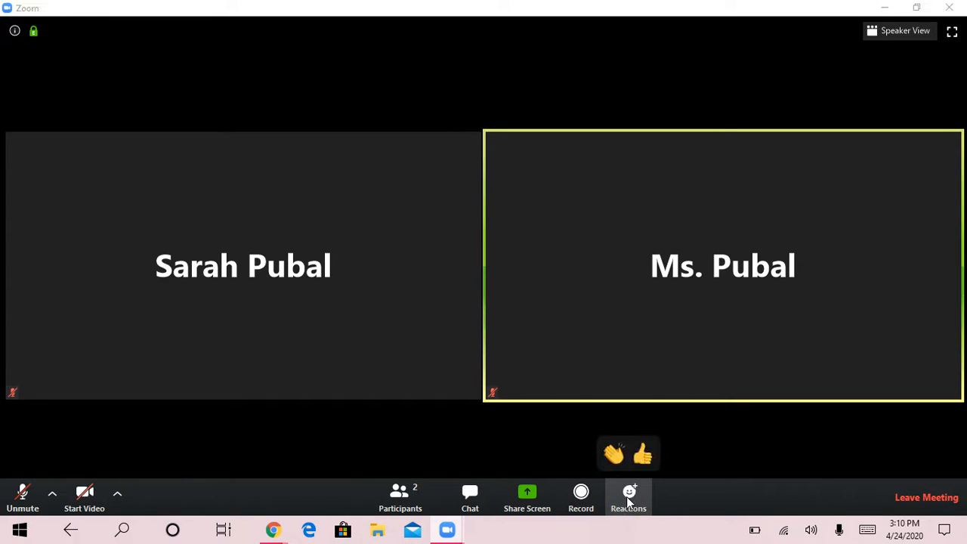
click(644, 455)
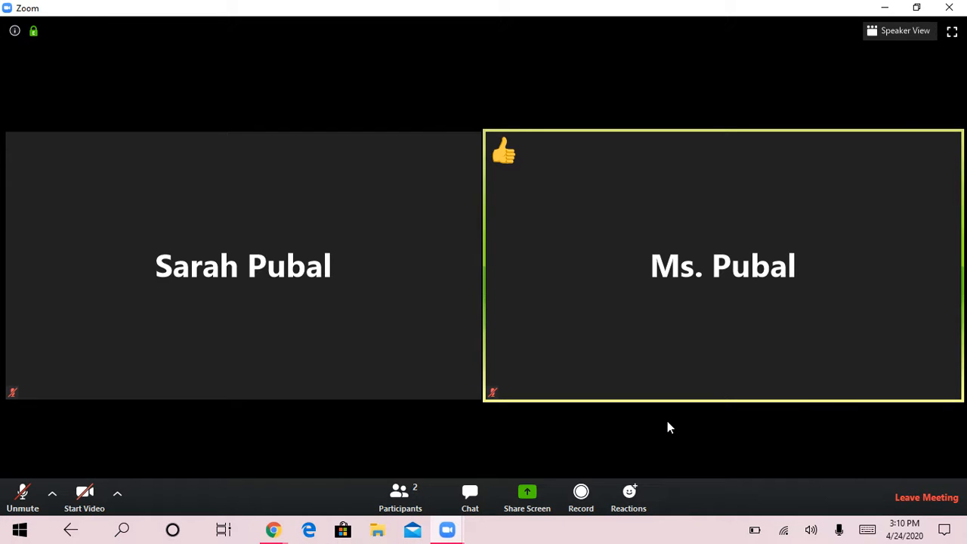
- Switch the meeting layout to speaker view and back to gallery view
click(896, 33)
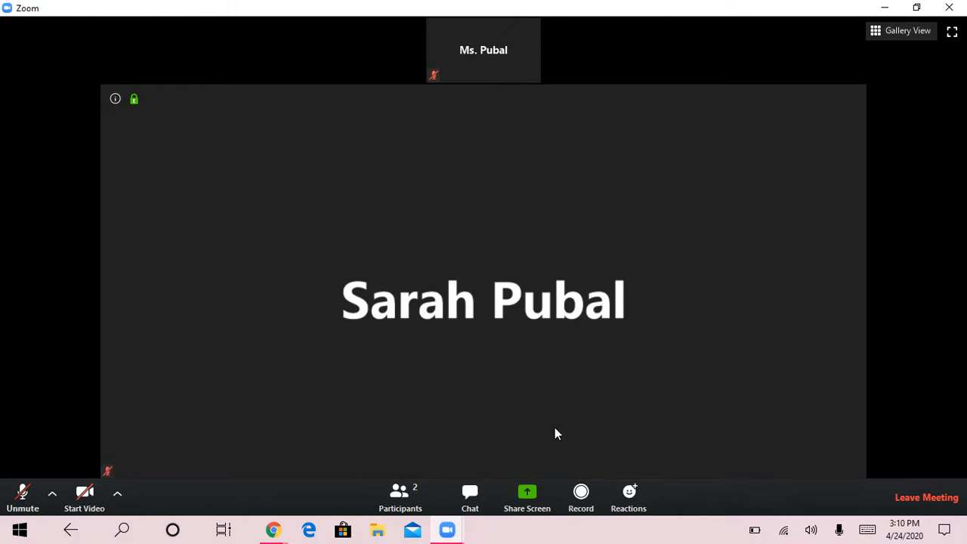
click(904, 31)
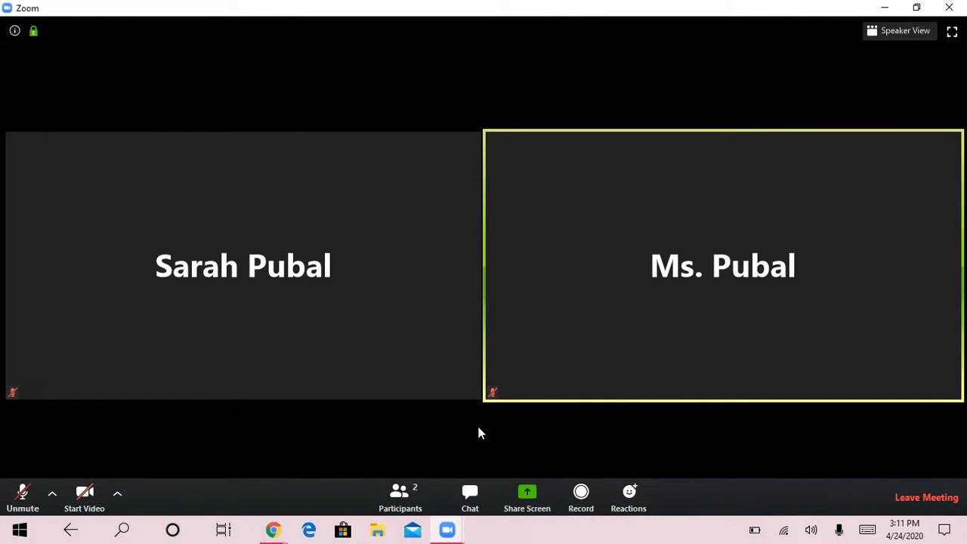
- Open a private chat with the host from the options on the host's video tile
mouse_move(476, 285)
click(471, 142)
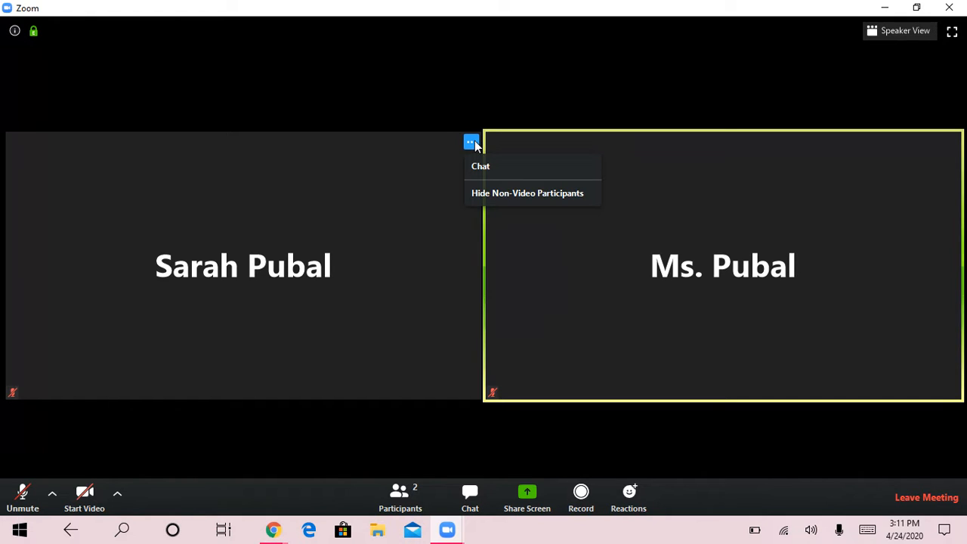
click(472, 142)
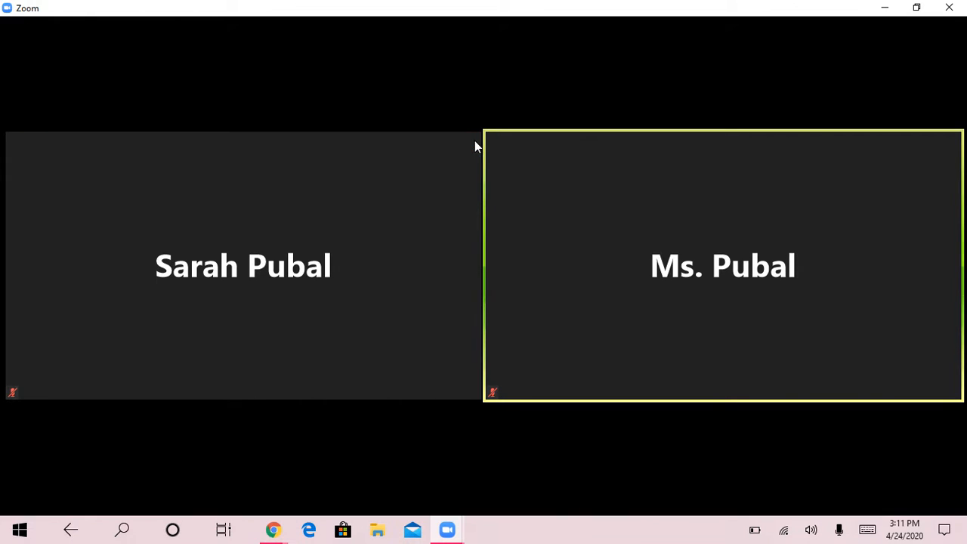
click(477, 142)
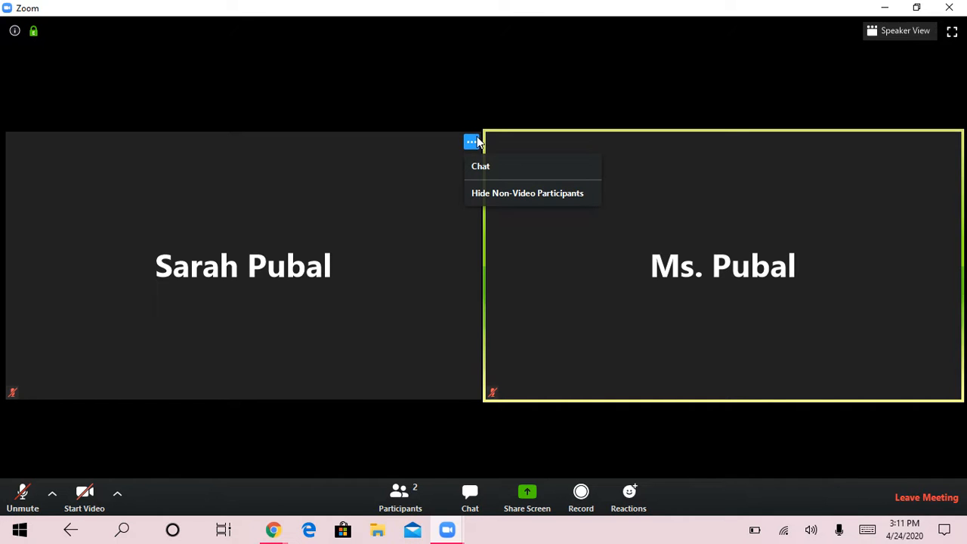
click(488, 167)
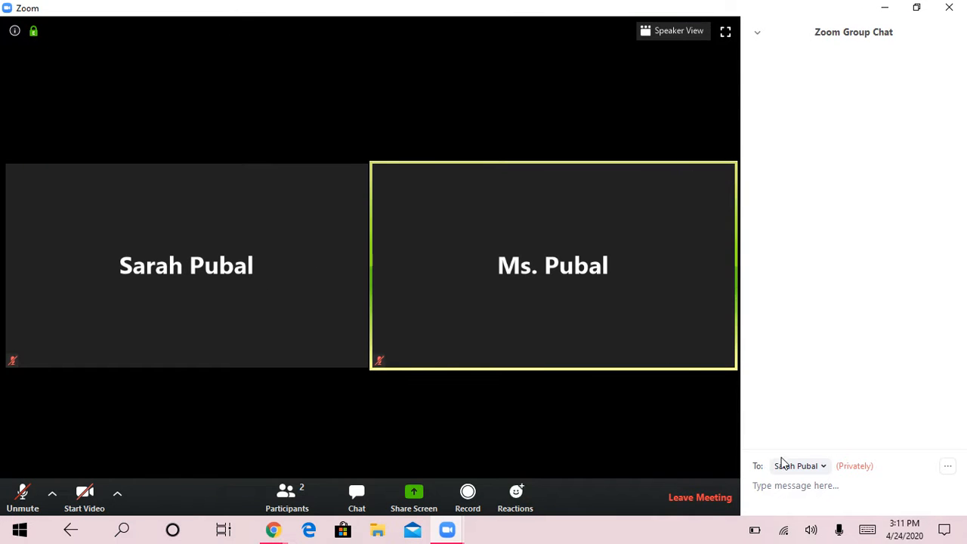